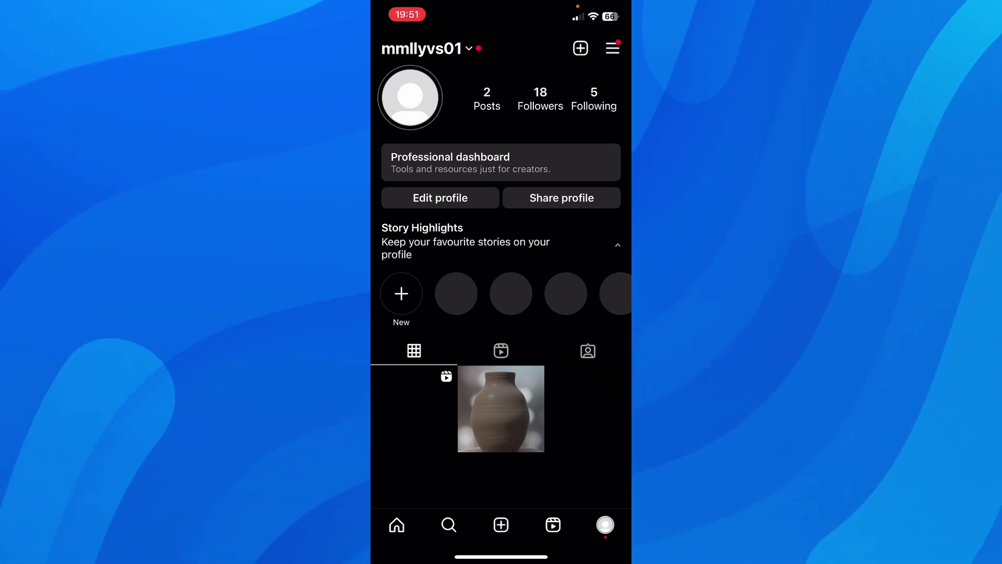
Open the profile's Create menu and choose Live to reach the Live camera screen
left_click(580, 49)
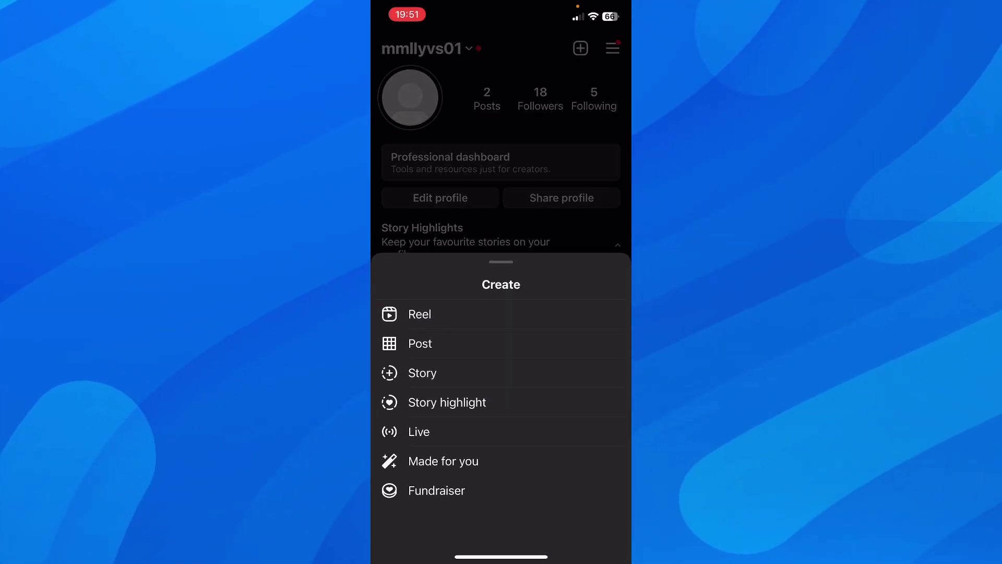
left_click(419, 431)
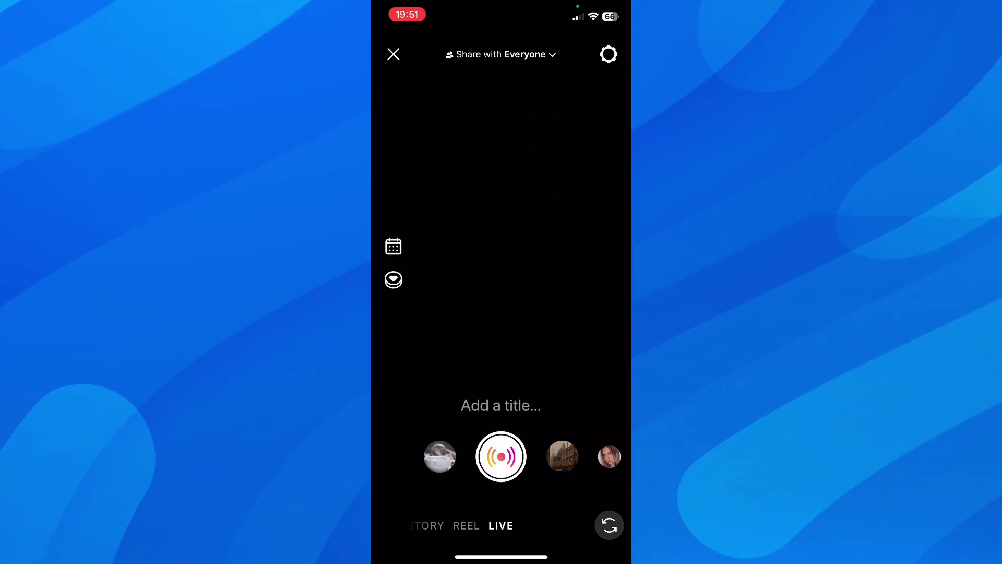
left_click(501, 55)
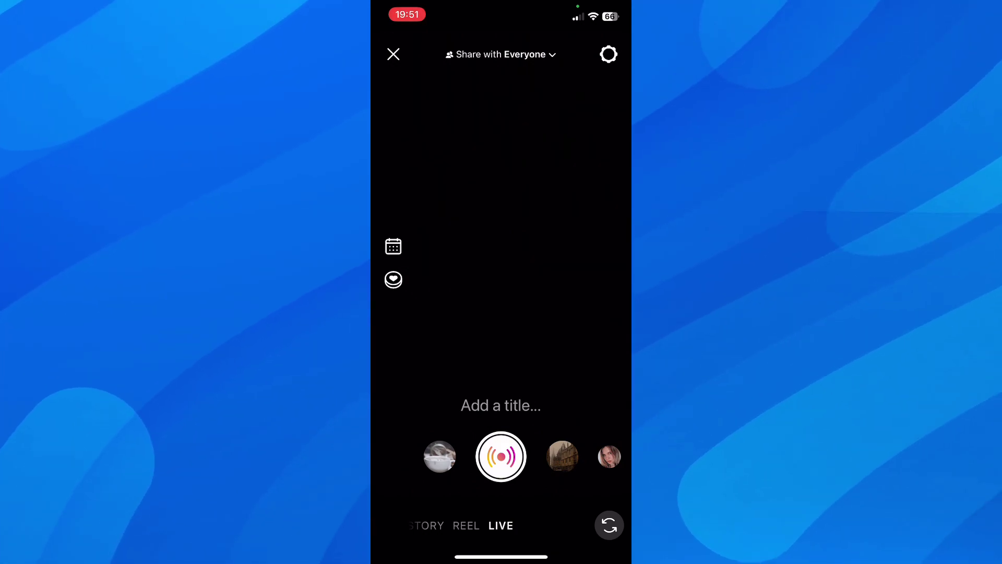
left_click(393, 247)
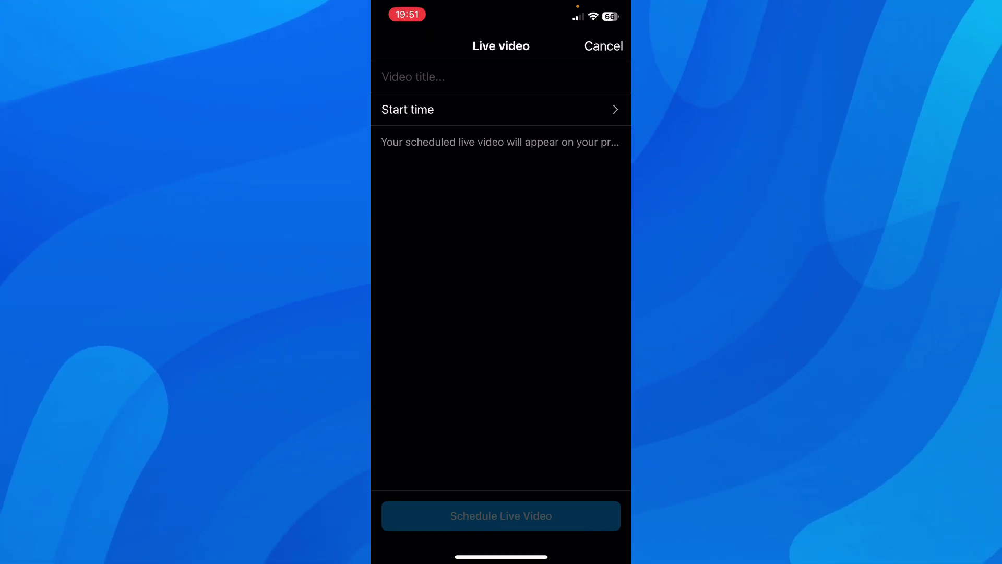
left_click(603, 45)
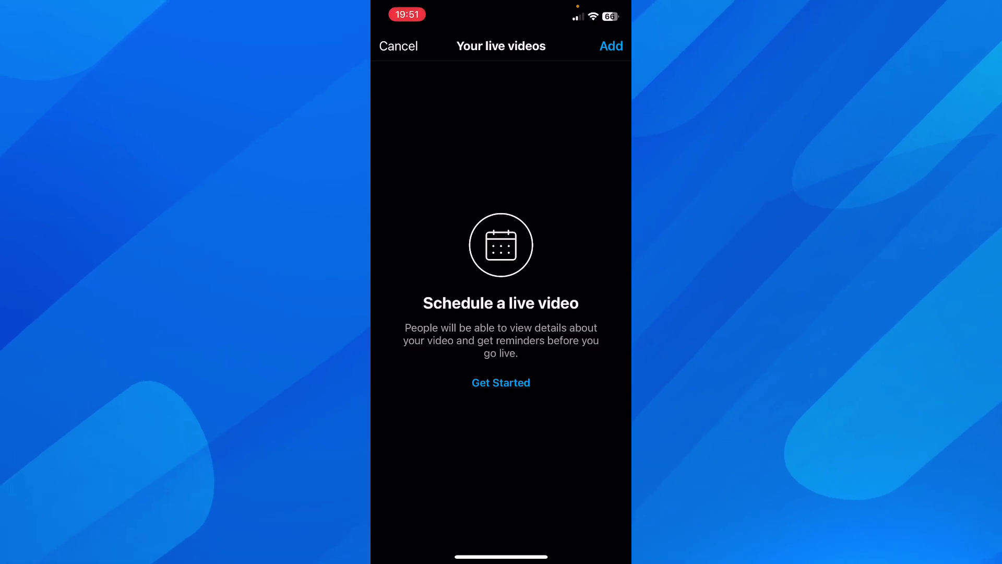
left_click(398, 46)
left_click(608, 55)
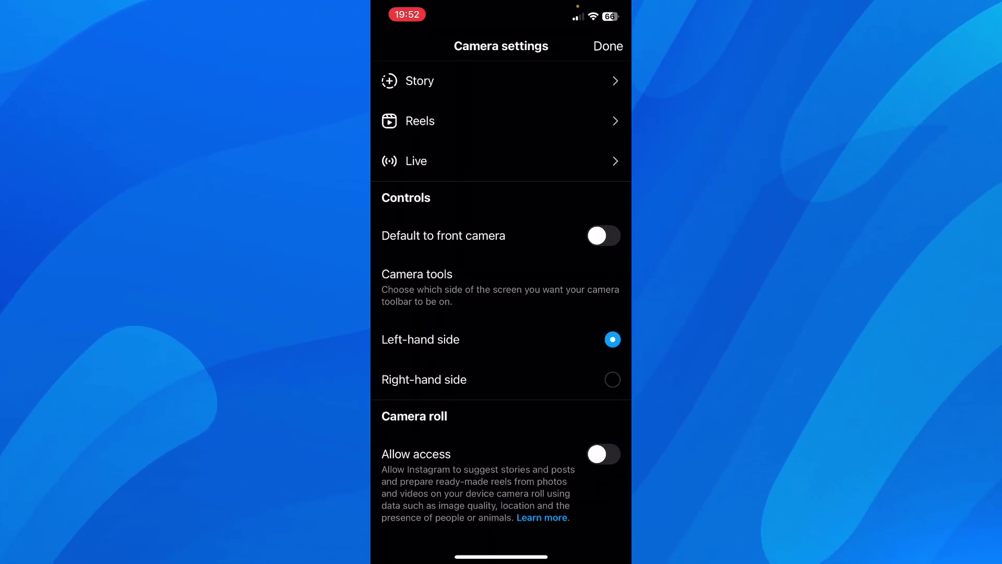
Reopen the camera settings and open the Live page, with saving to archive on
left_click(608, 45)
left_click(608, 55)
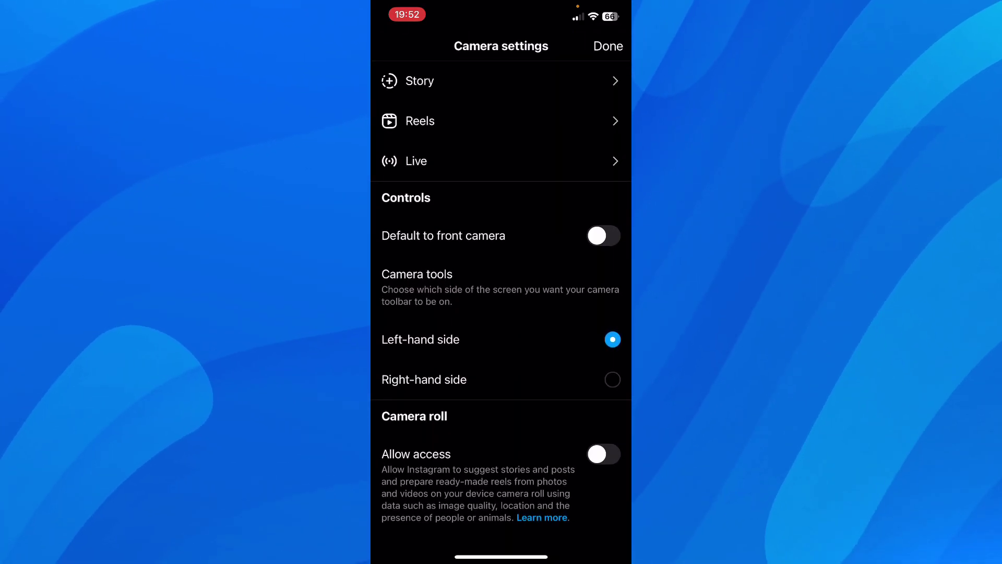
scroll(501, 313, "down", 1)
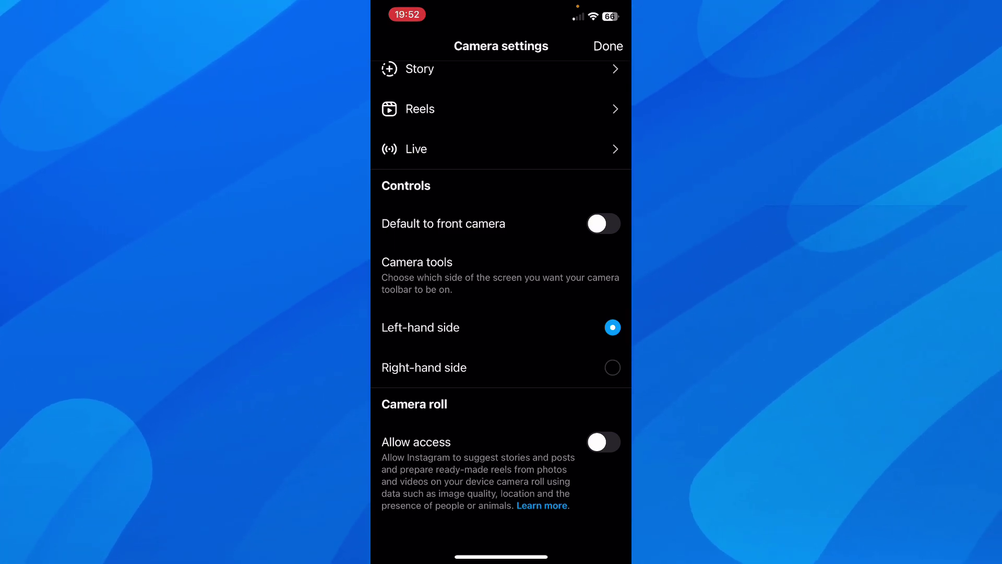
scroll(501, 313, "up", 1)
scroll(501, 314, "down", 1)
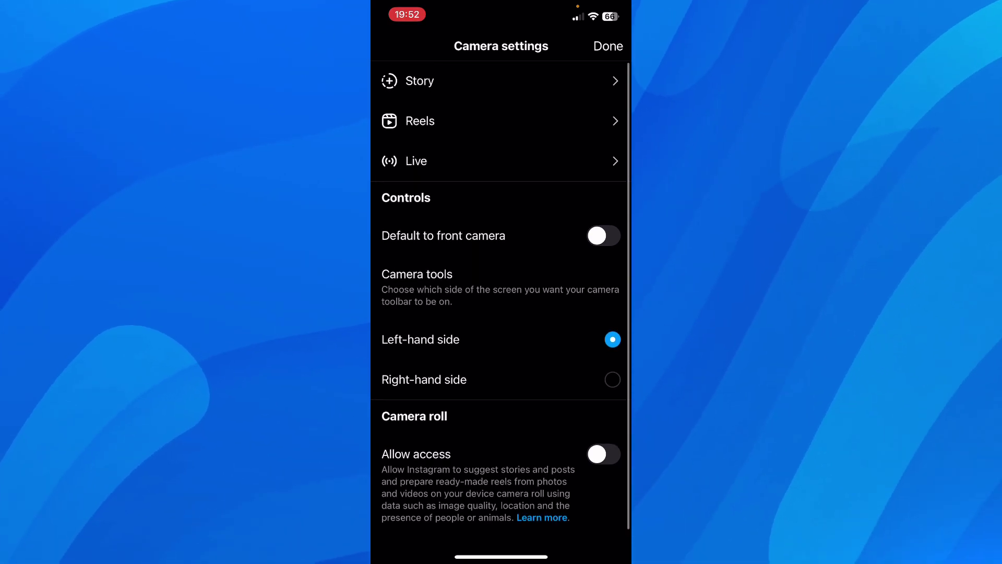
left_click(501, 160)
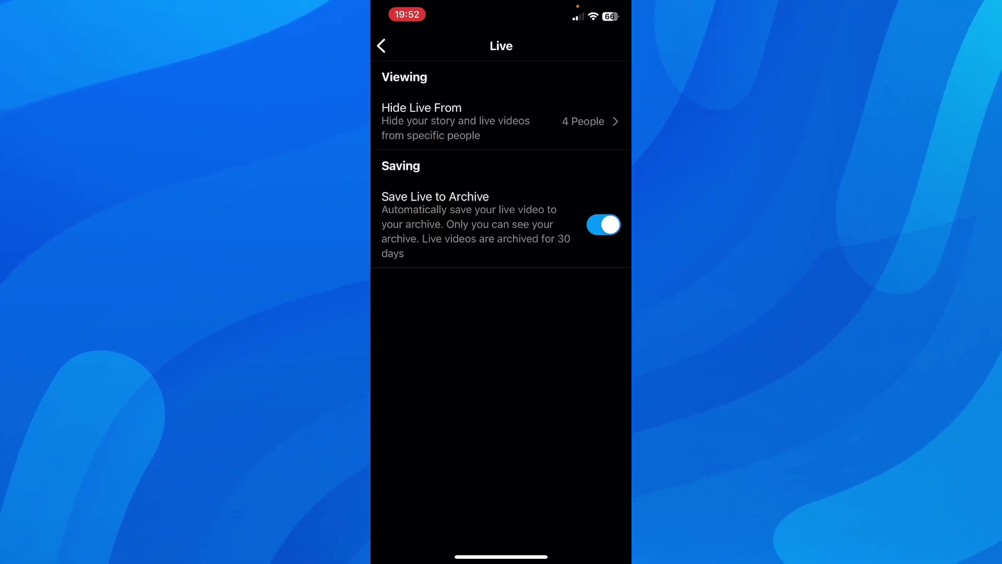
Revisit the Live settings, then close the settings and the Live camera without going live
left_click(381, 46)
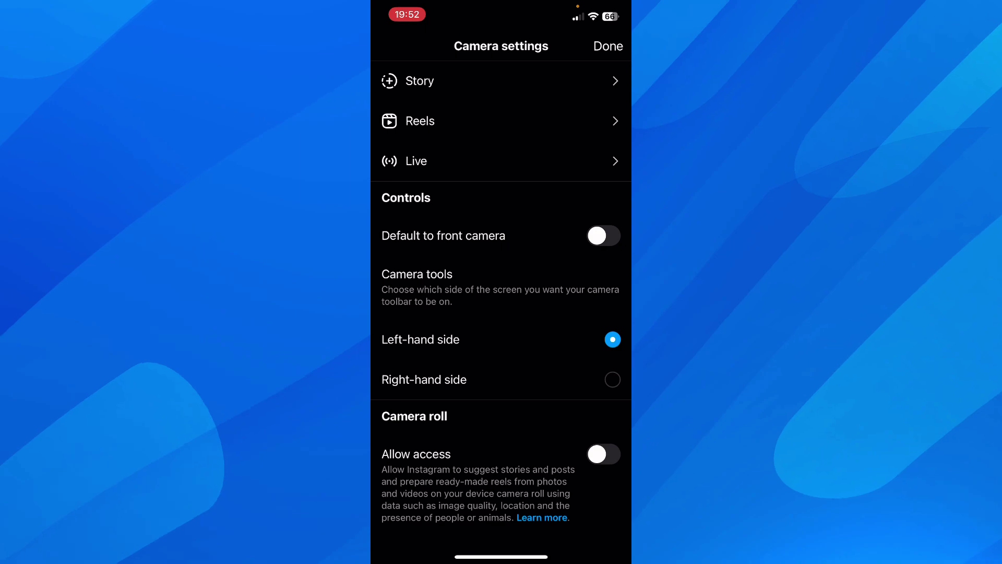
left_click(501, 160)
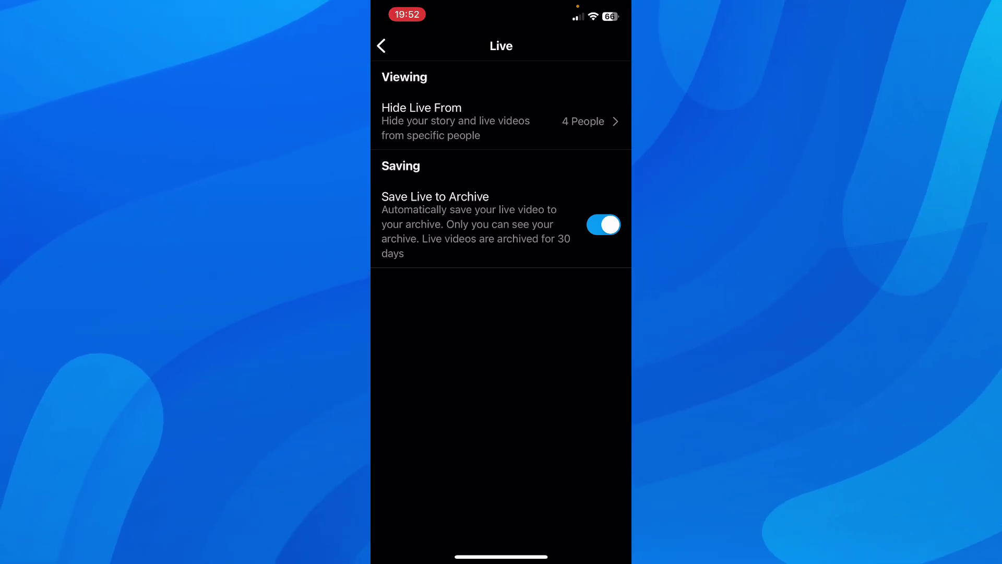
left_click(381, 45)
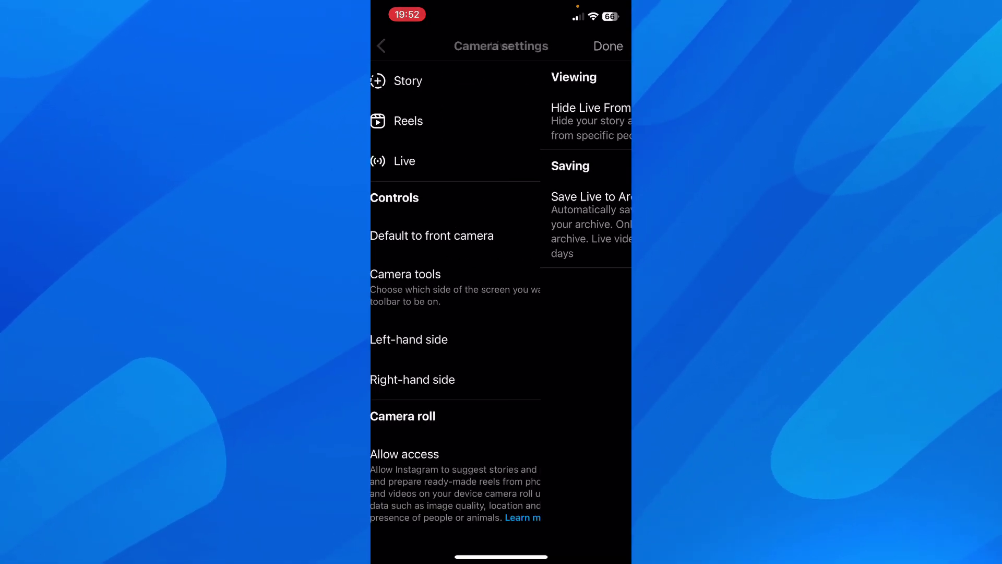
left_click(607, 45)
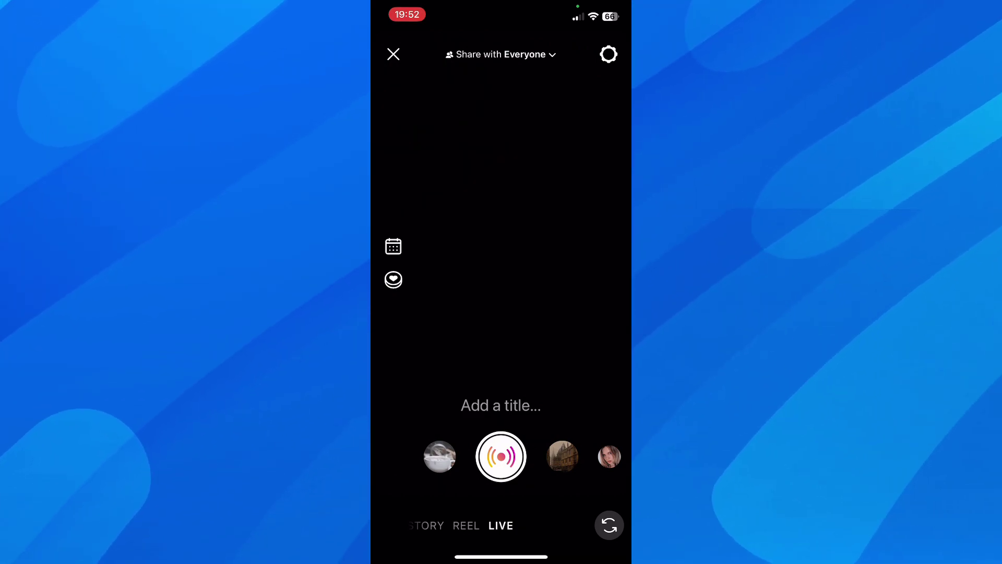
left_click(393, 54)
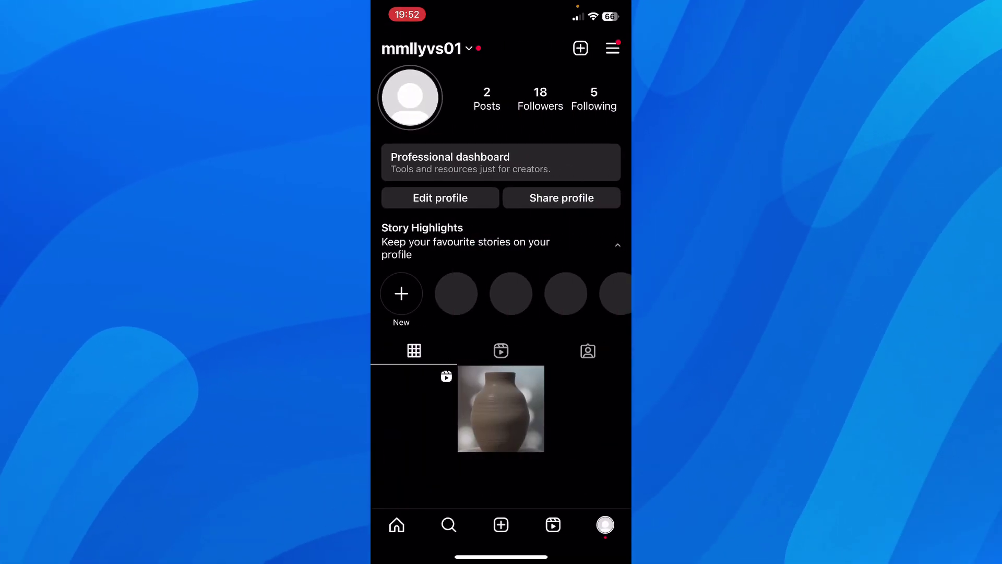